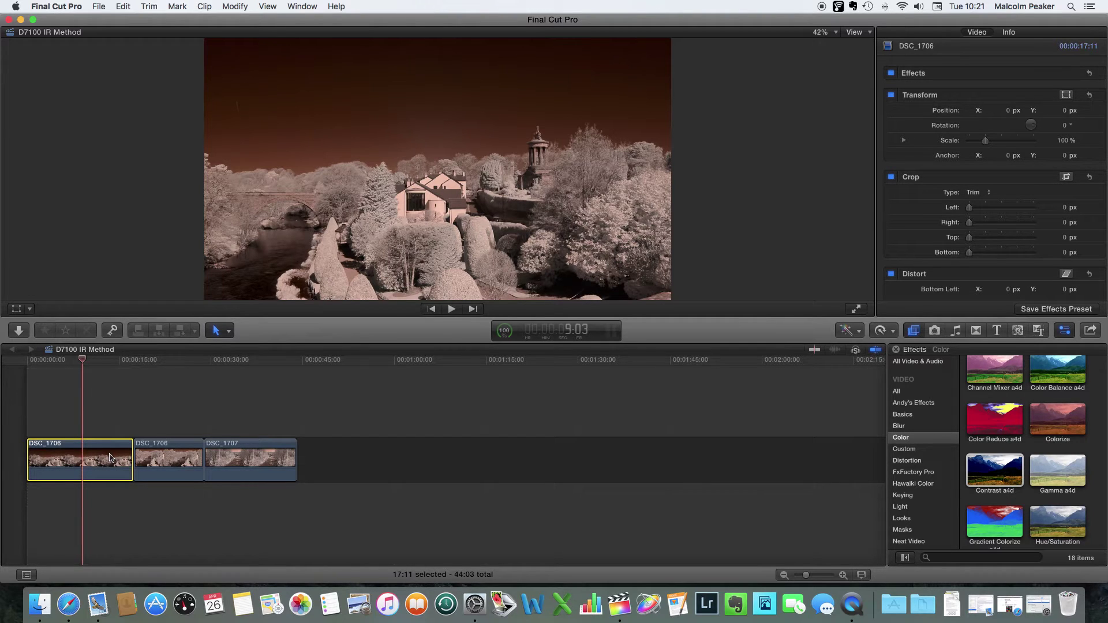
# - Auto-balance the first DSC_1706 clip's colour and apply Channel Mixer a4d to it
pyautogui.click(846, 332)
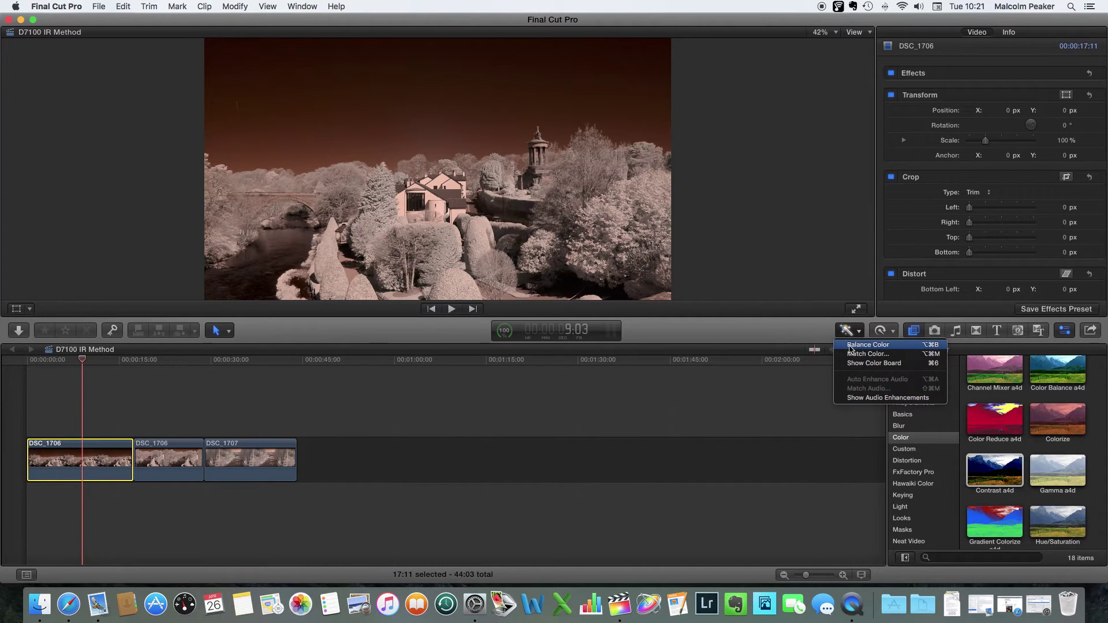
pyautogui.click(853, 346)
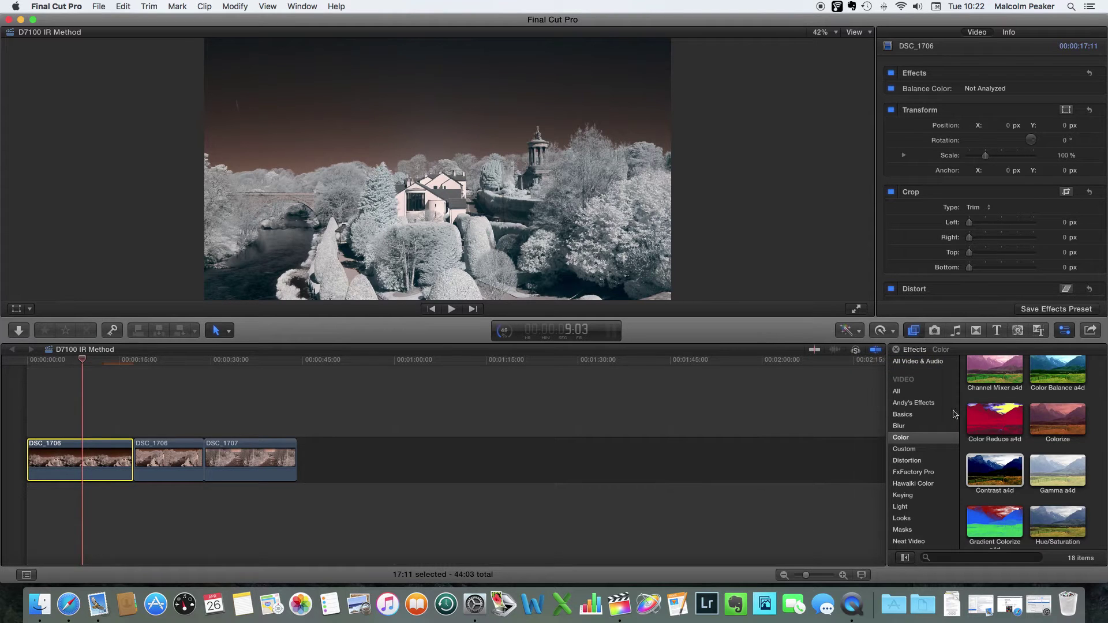
pyautogui.scroll(3, 996, 423)
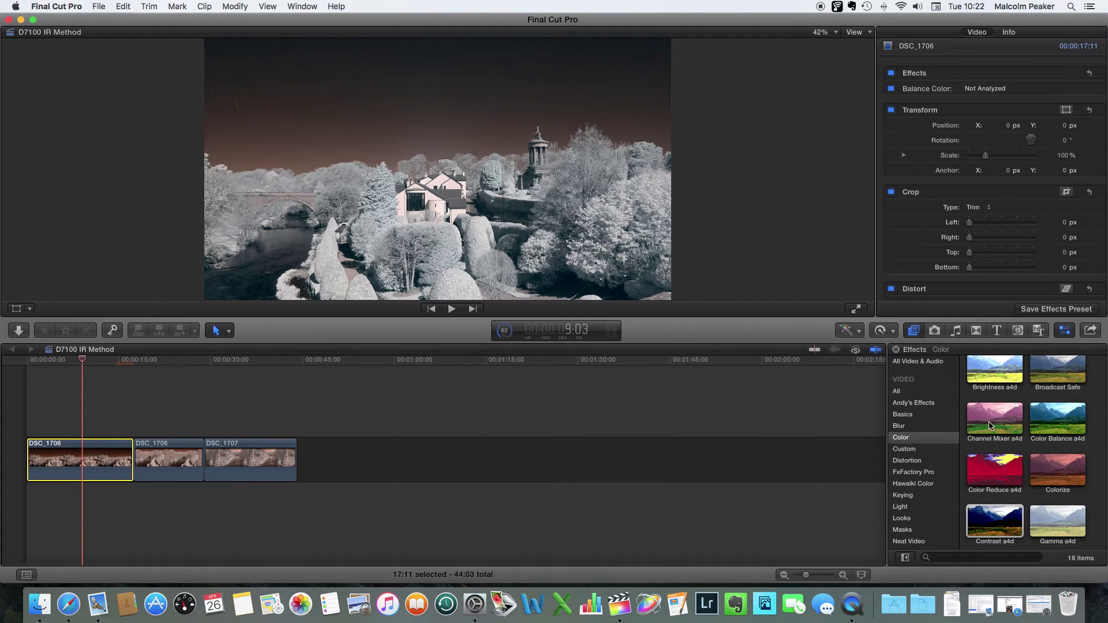
pyautogui.click(990, 426)
pyautogui.moveTo(991, 425); pyautogui.dragTo(81, 465)
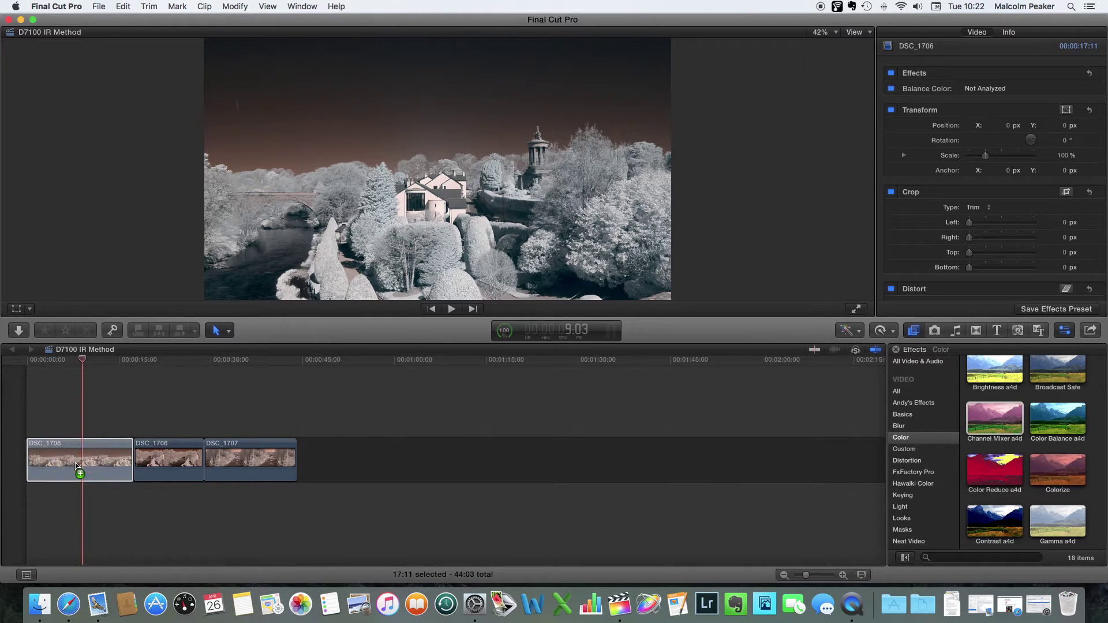
# - Apply Contrast a4d to the first DSC_1706 clip and pick Brightness a4d
pyautogui.click(993, 520)
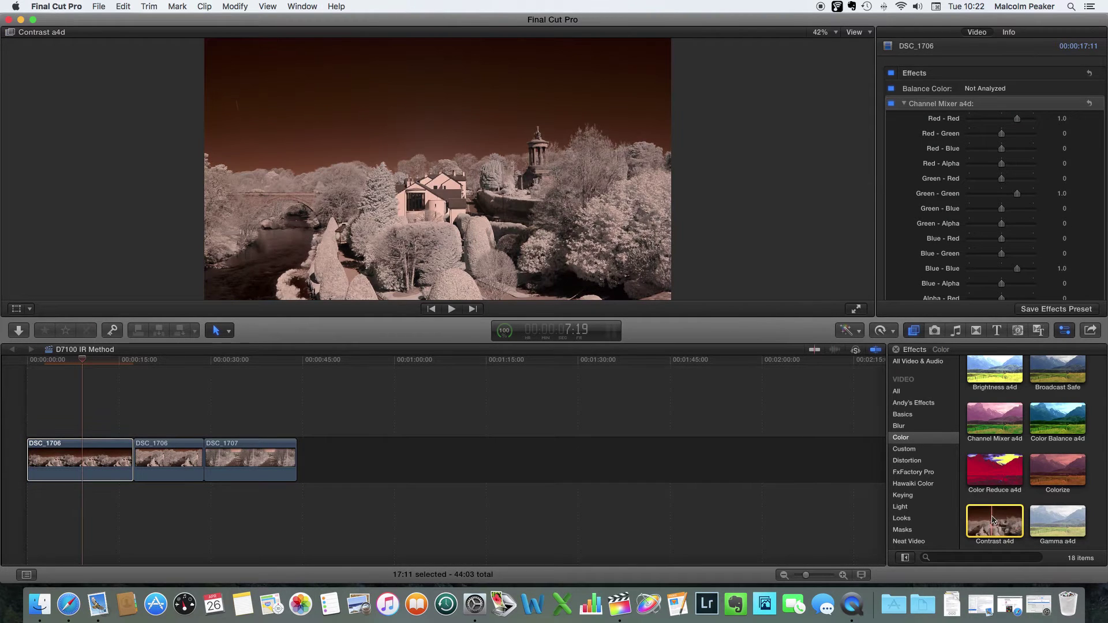
pyautogui.moveTo(993, 521); pyautogui.dragTo(70, 462)
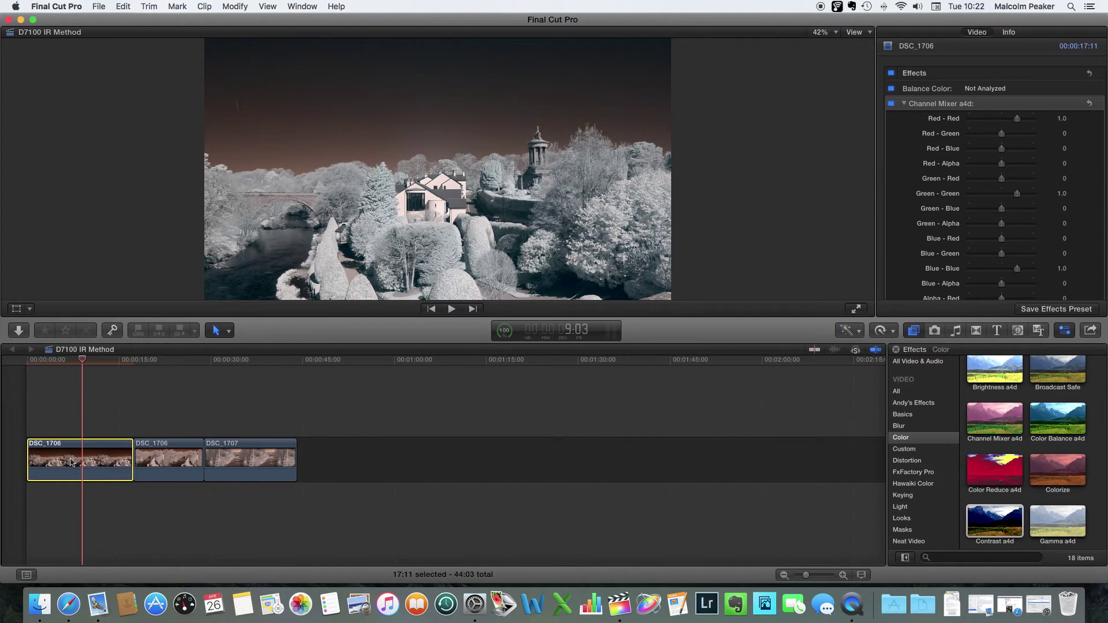
pyautogui.click(995, 371)
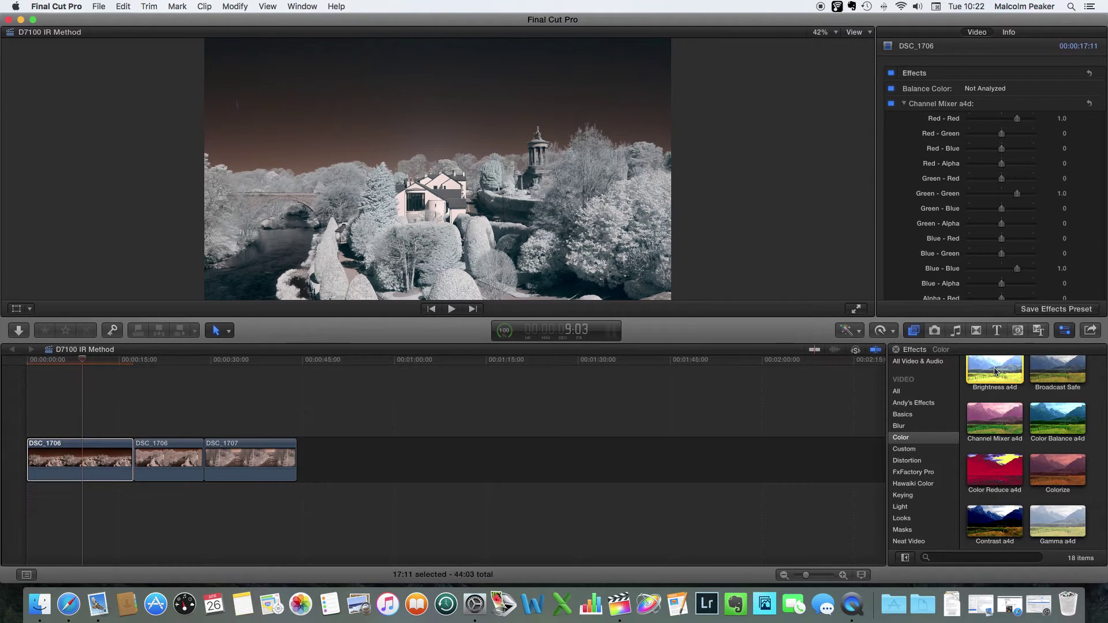
# - Add Brightness a4d, then set Red-Red 0, Red-Blue about 0.94, Blue-Blue 0, Blue-Red 1.85
pyautogui.moveTo(995, 371); pyautogui.dragTo(86, 465)
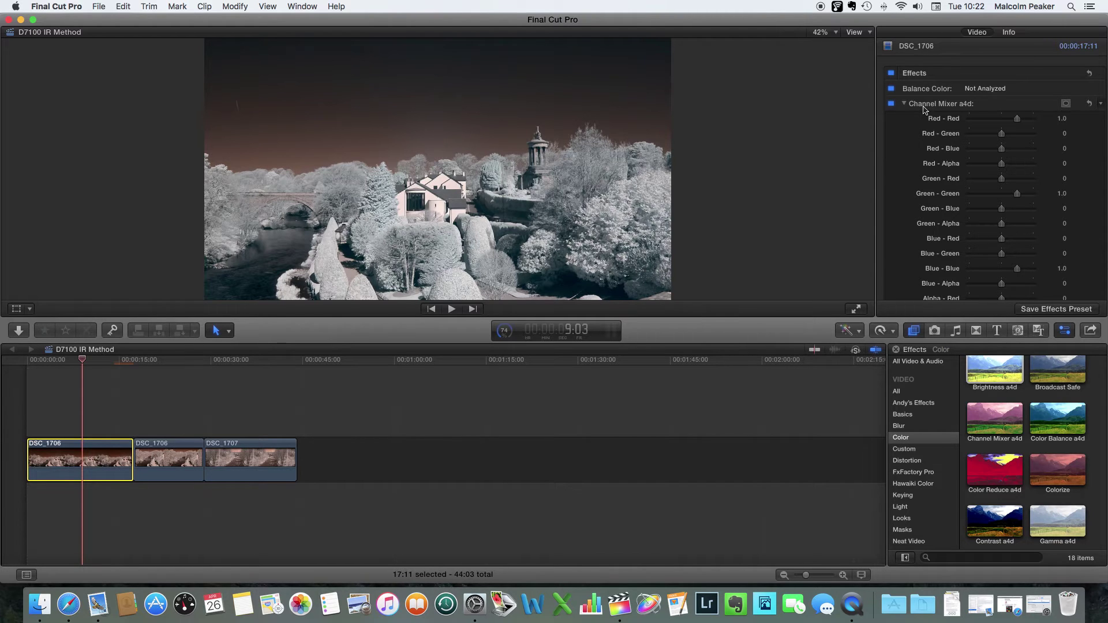
pyautogui.moveTo(1017, 119); pyautogui.dragTo(1003, 122)
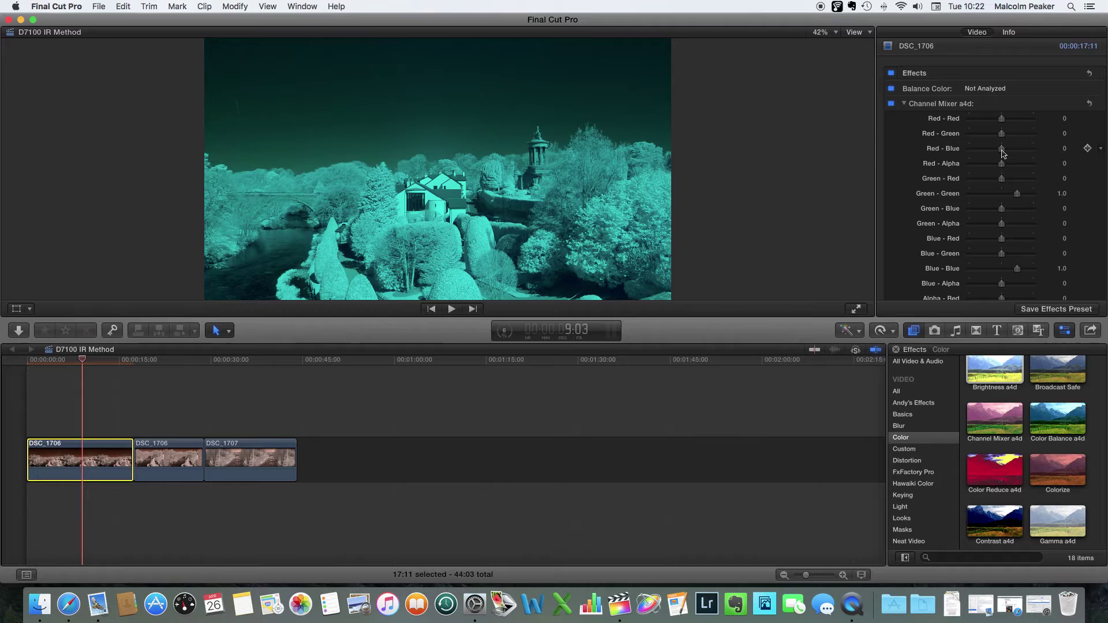
pyautogui.moveTo(1002, 150); pyautogui.dragTo(1018, 153)
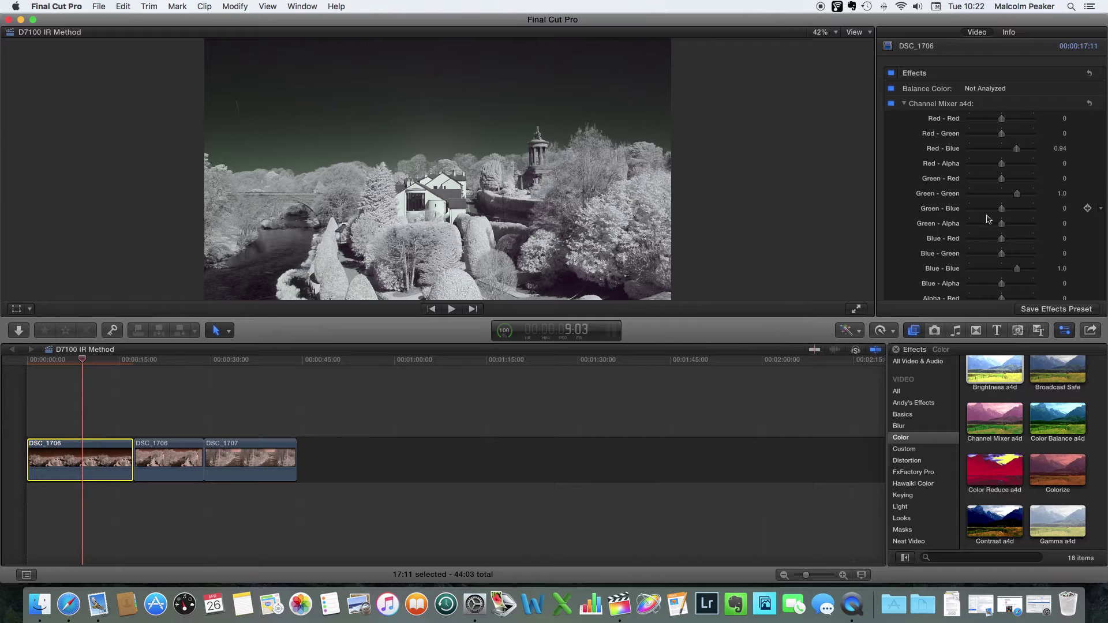
pyautogui.moveTo(1017, 269); pyautogui.dragTo(1033, 246)
# - Trim Red-Blue, raise Blue-Red to 2.0, and lower Green-Green to 0.94 in Channel Mixer a4d
pyautogui.moveTo(1018, 151); pyautogui.dragTo(1017, 150)
pyautogui.moveTo(1031, 239); pyautogui.dragTo(1033, 240)
pyautogui.moveTo(1019, 197)
pyautogui.mouseDown()
pyautogui.moveTo(1005, 198)
pyautogui.moveTo(1030, 198)
pyautogui.moveTo(1019, 197)
pyautogui.mouseUp()
pyautogui.moveTo(1018, 193); pyautogui.dragTo(1019, 197)
# - Set Contrast a4d's Contrast to 1.22 on the first DSC_1706 clip, leaving Pivot at 0.5
pyautogui.scroll(-5, 975, 222)
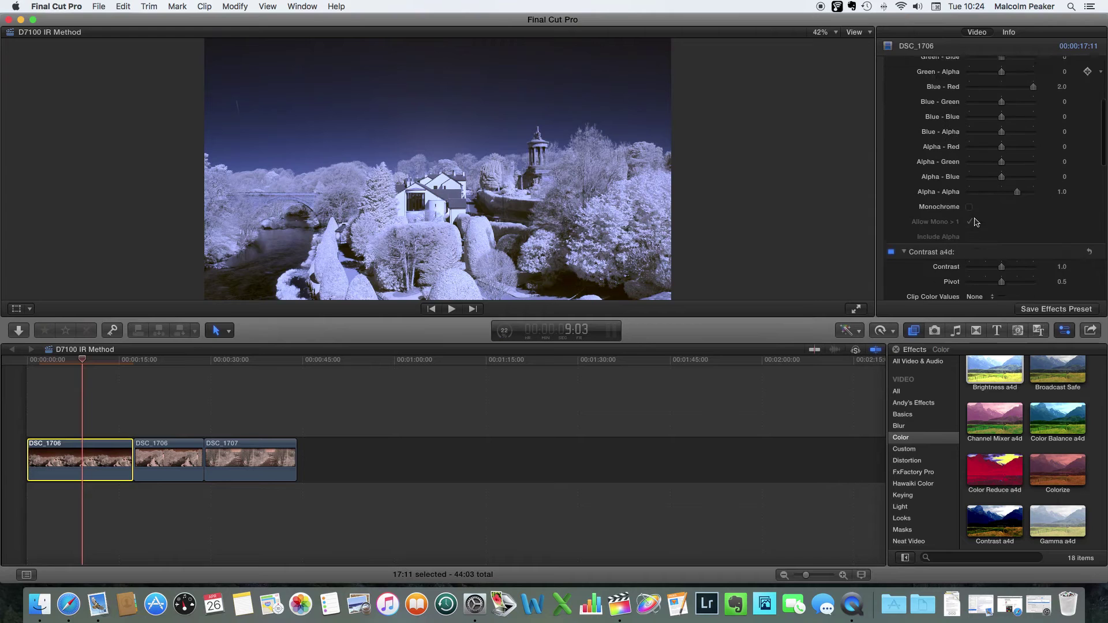
pyautogui.scroll(-2, 975, 222)
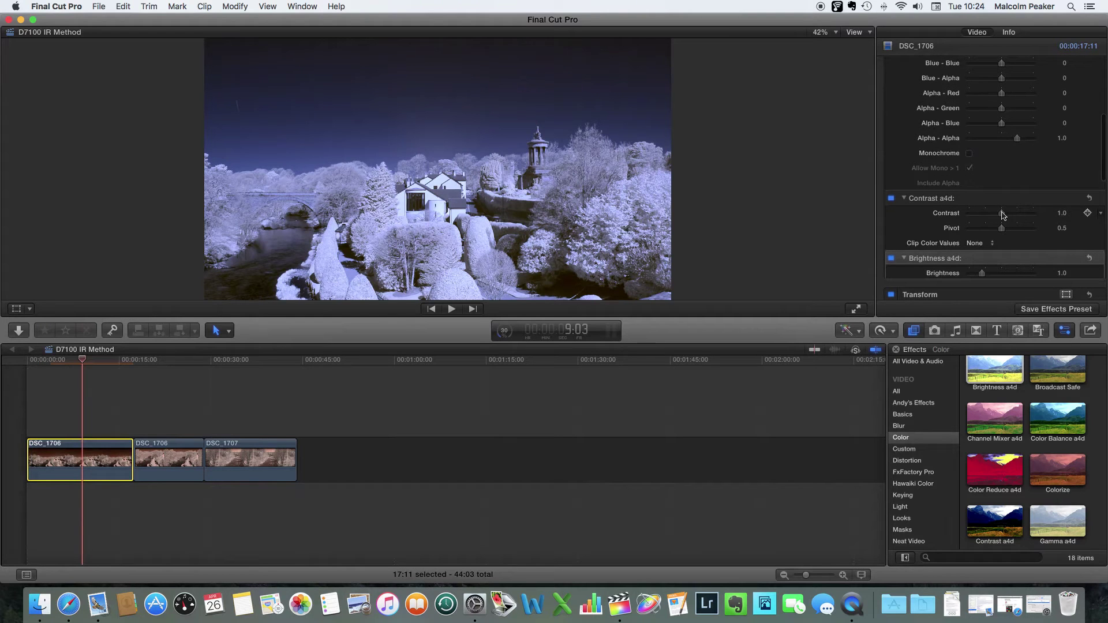
pyautogui.moveTo(1003, 215); pyautogui.dragTo(1010, 218)
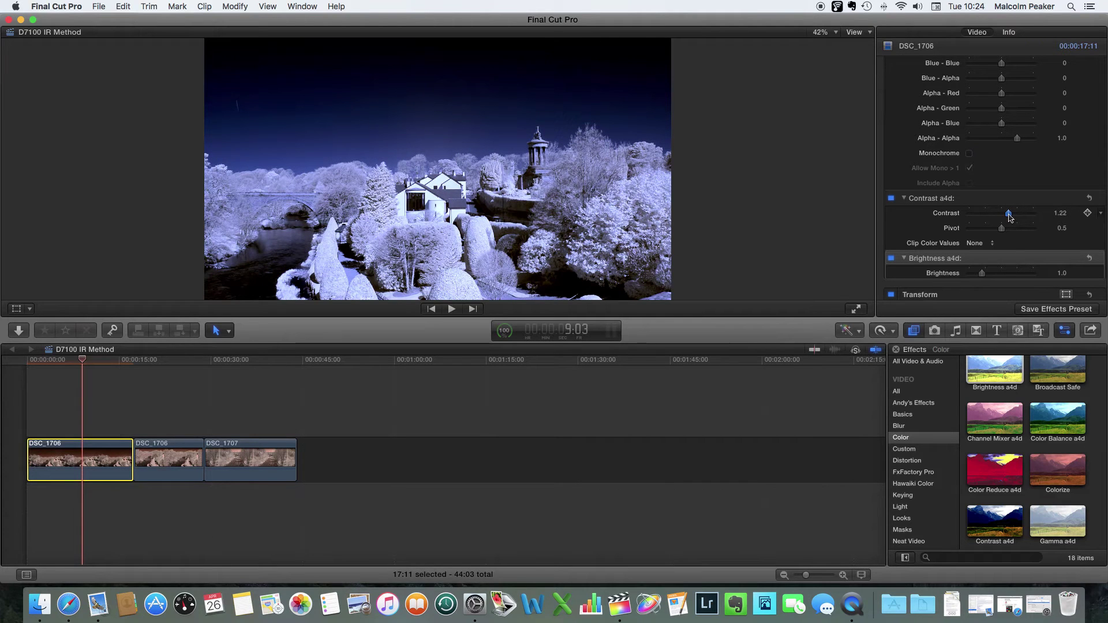
pyautogui.moveTo(1010, 216); pyautogui.dragTo(1008, 217)
pyautogui.click(846, 332)
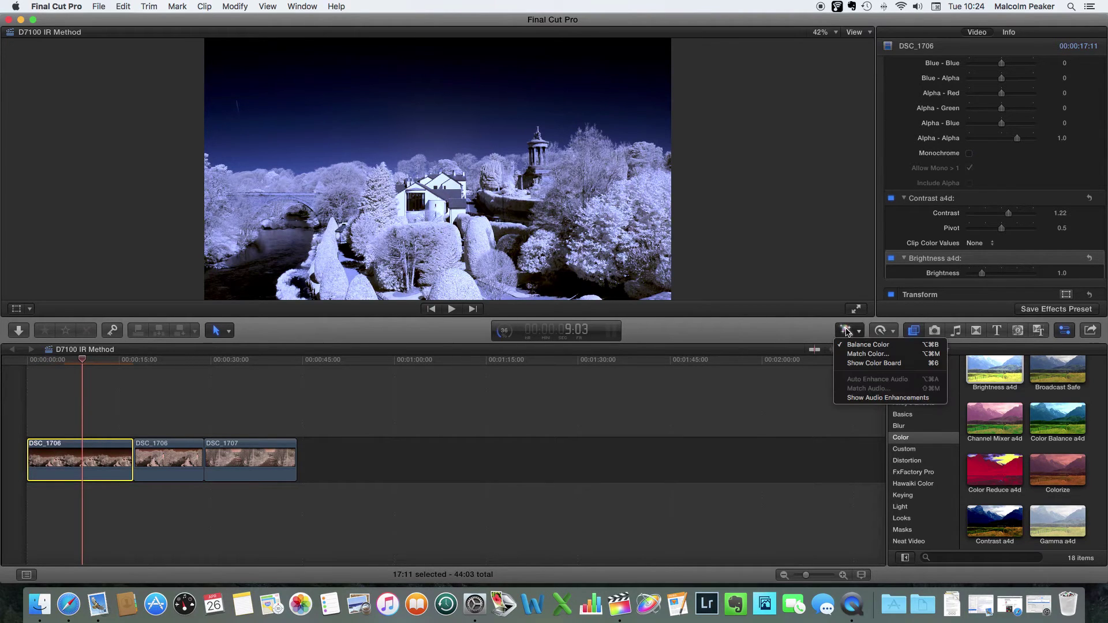
pyautogui.click(848, 364)
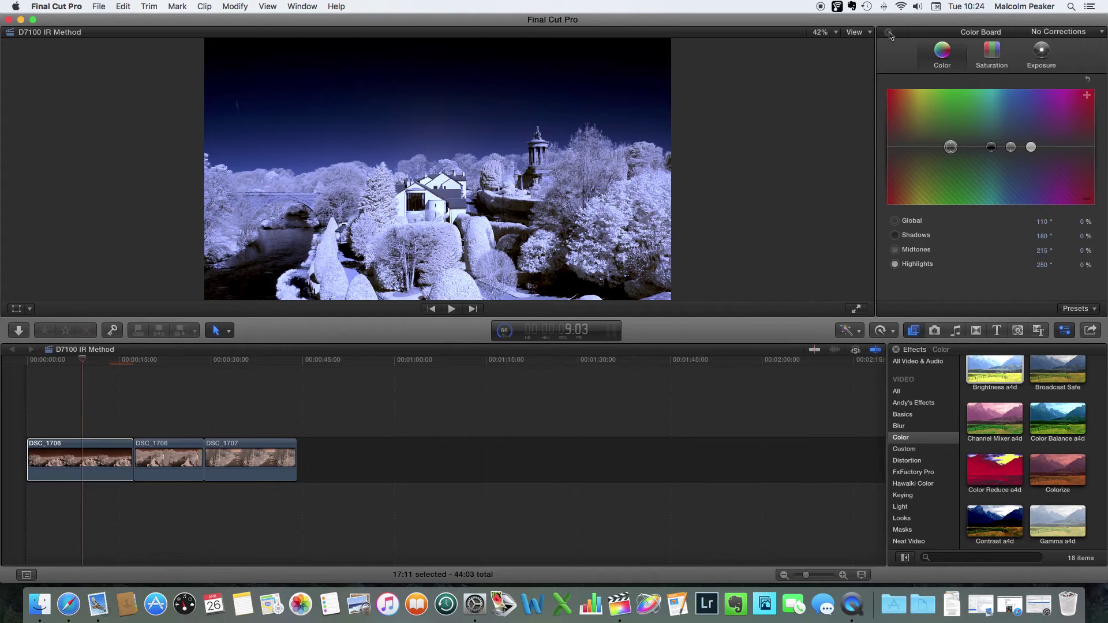
pyautogui.click(888, 34)
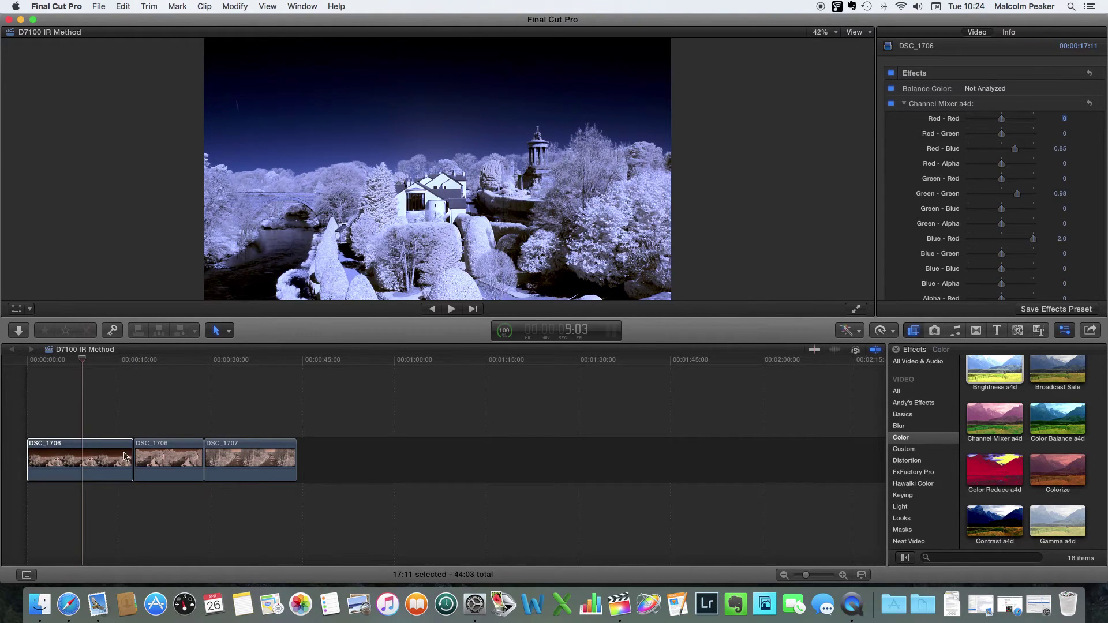
# - Apply Balance Color to the second DSC_1706 clip
pyautogui.click(163, 459)
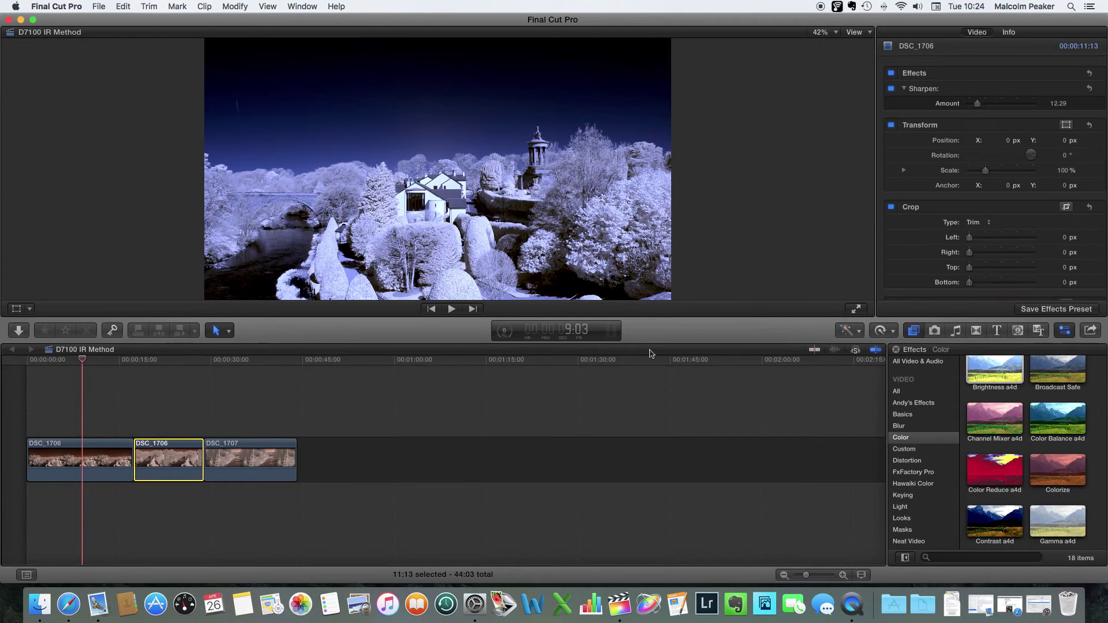
pyautogui.click(852, 335)
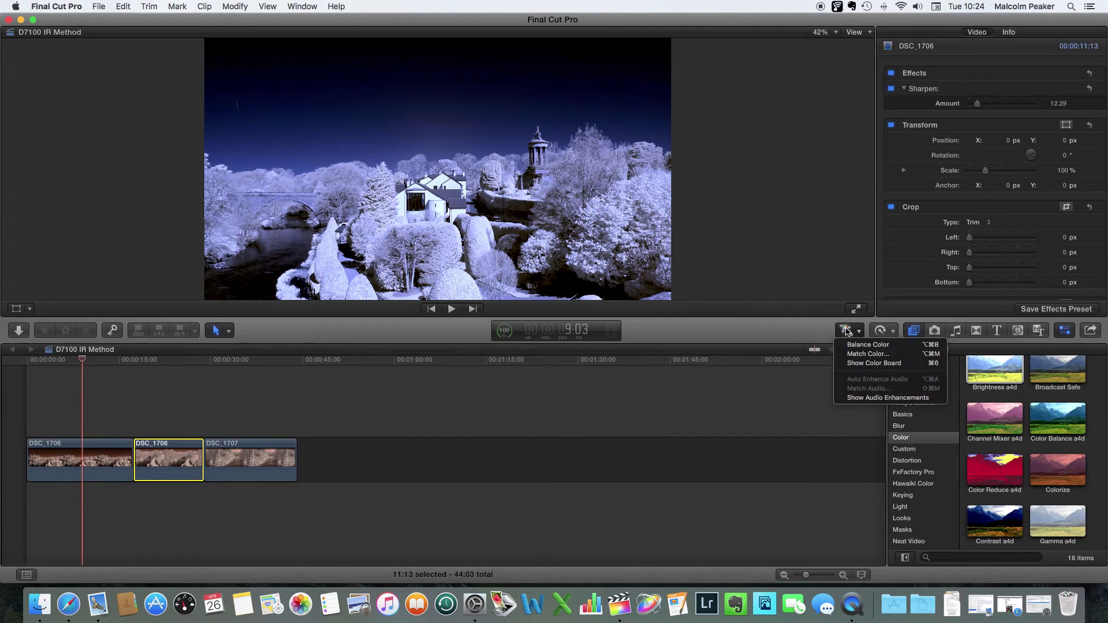
pyautogui.click(853, 346)
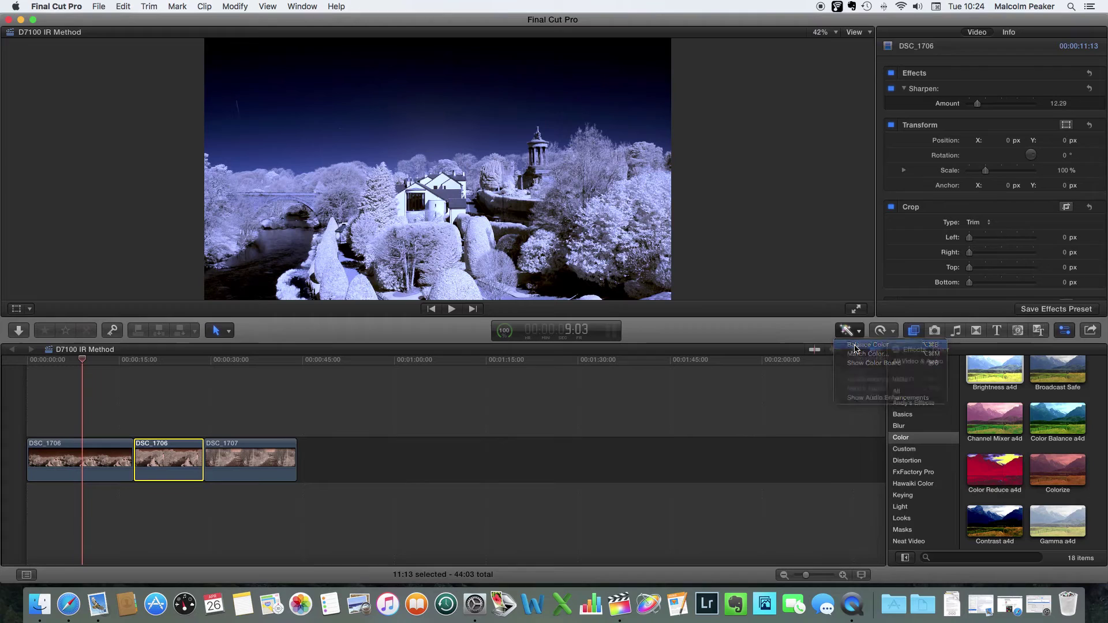
# - Apply Balance Color to DSC_1707, then reselect the first DSC_1706 clip
pyautogui.click(248, 459)
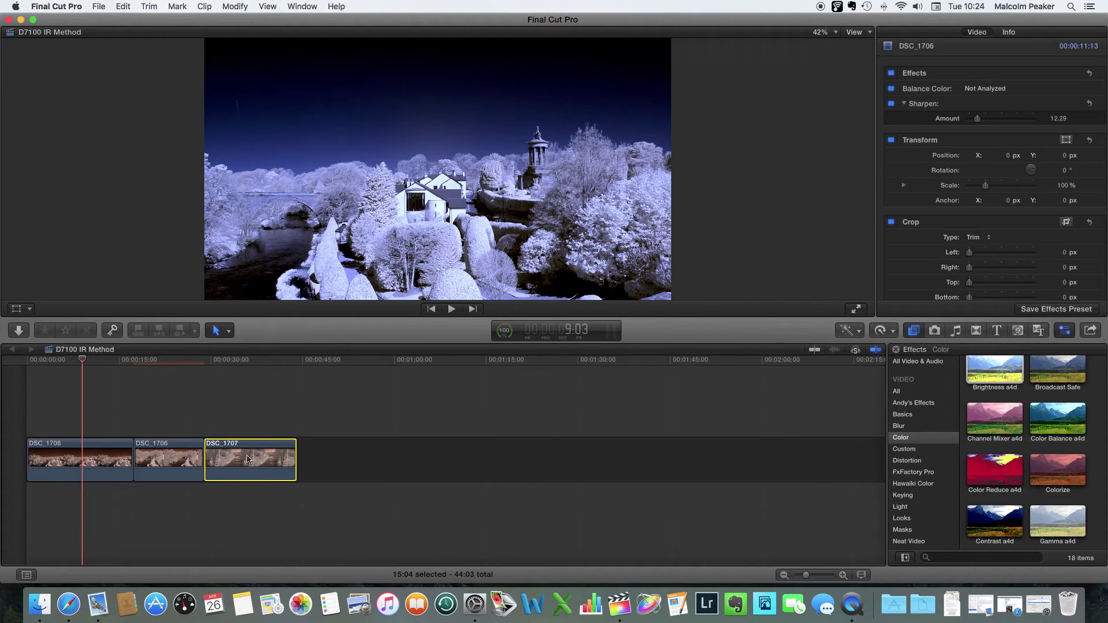
pyautogui.click(847, 333)
pyautogui.click(860, 341)
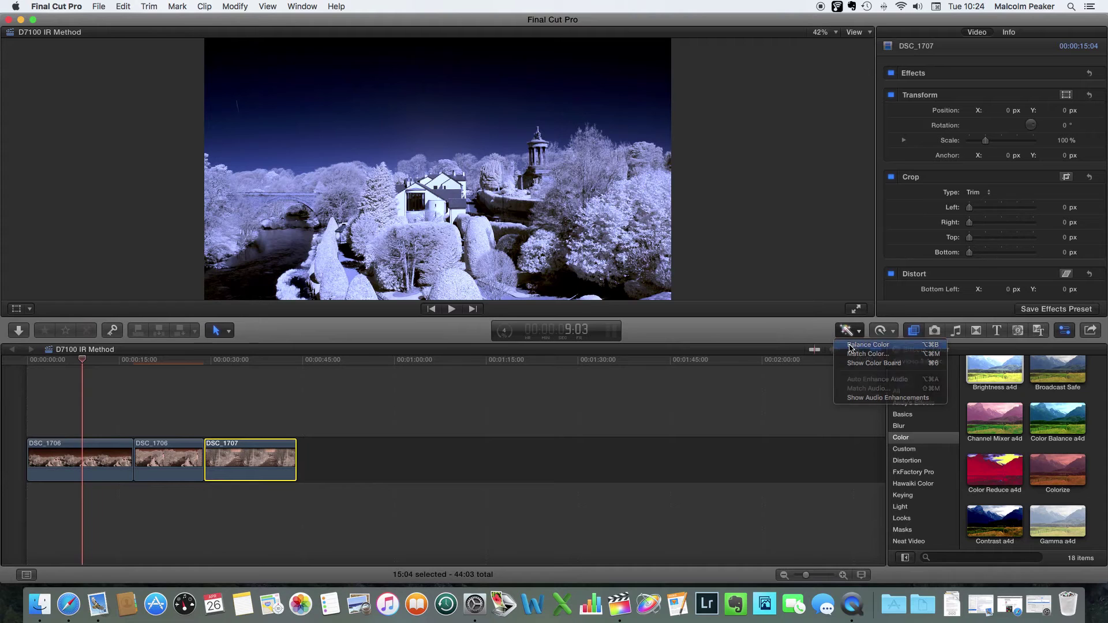
pyautogui.click(72, 457)
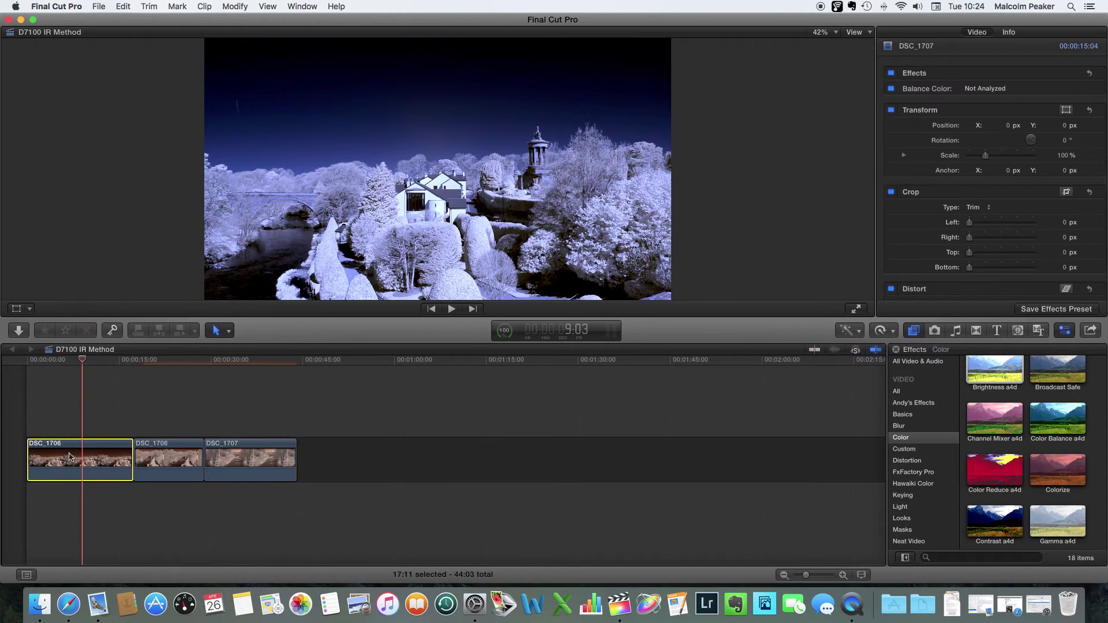
pyautogui.click(122, 6)
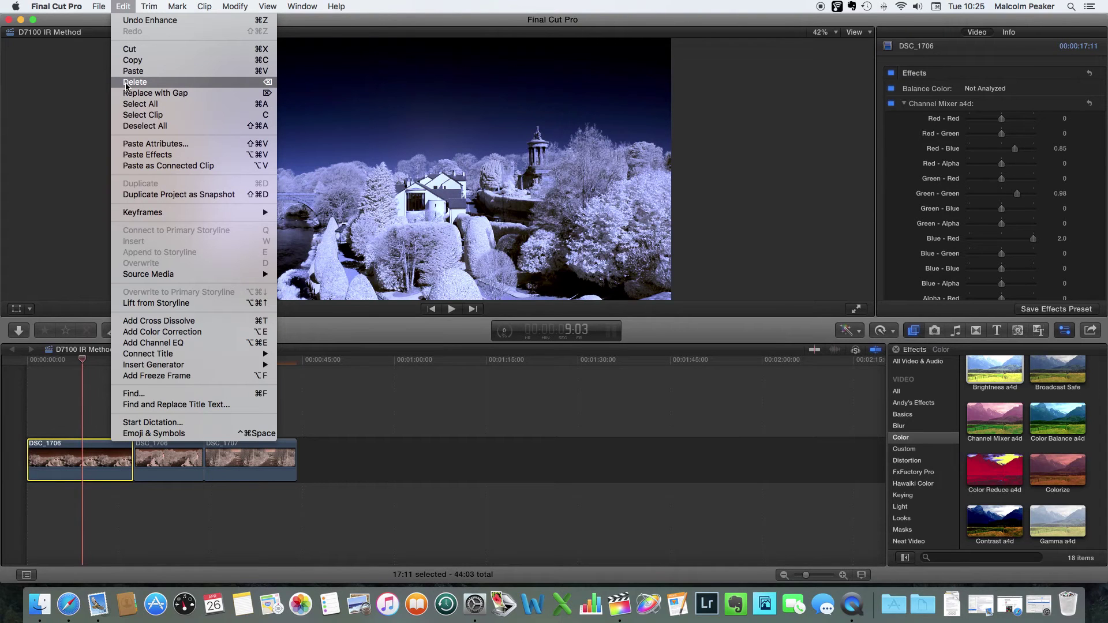
# - Copy the first clip with its effects and select the second DSC_1706 clip
pyautogui.click(132, 61)
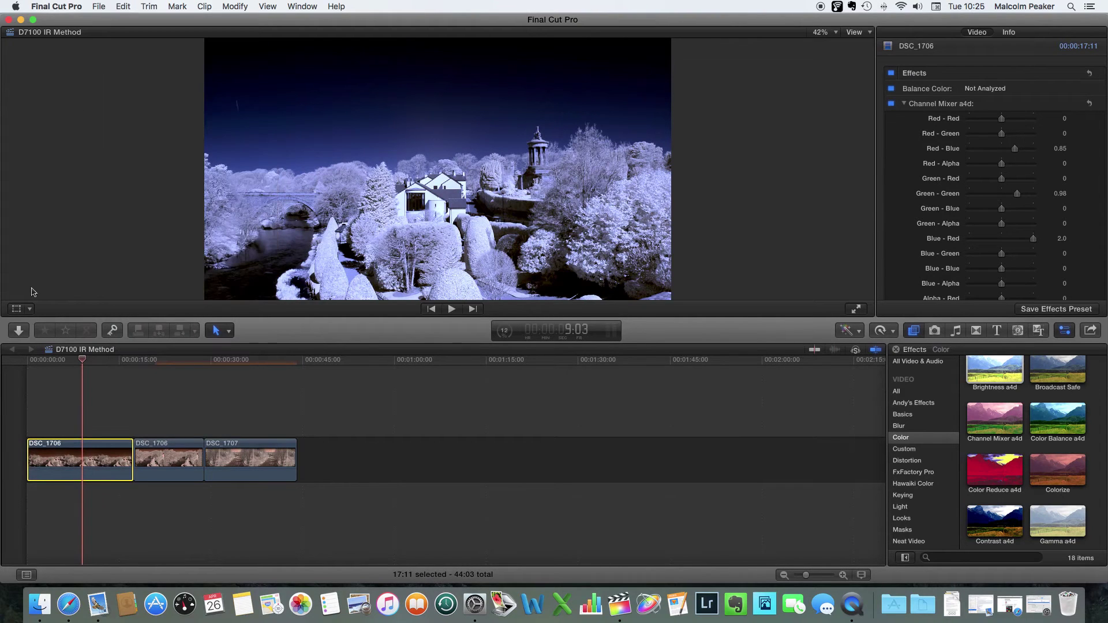
pyautogui.click(159, 451)
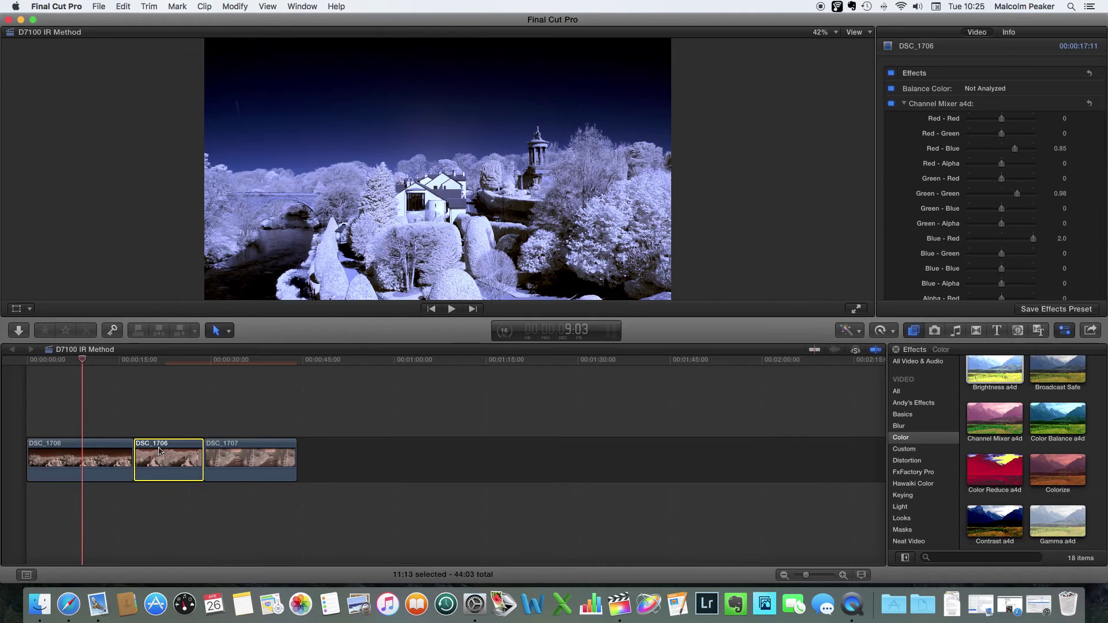
pyautogui.click(170, 362)
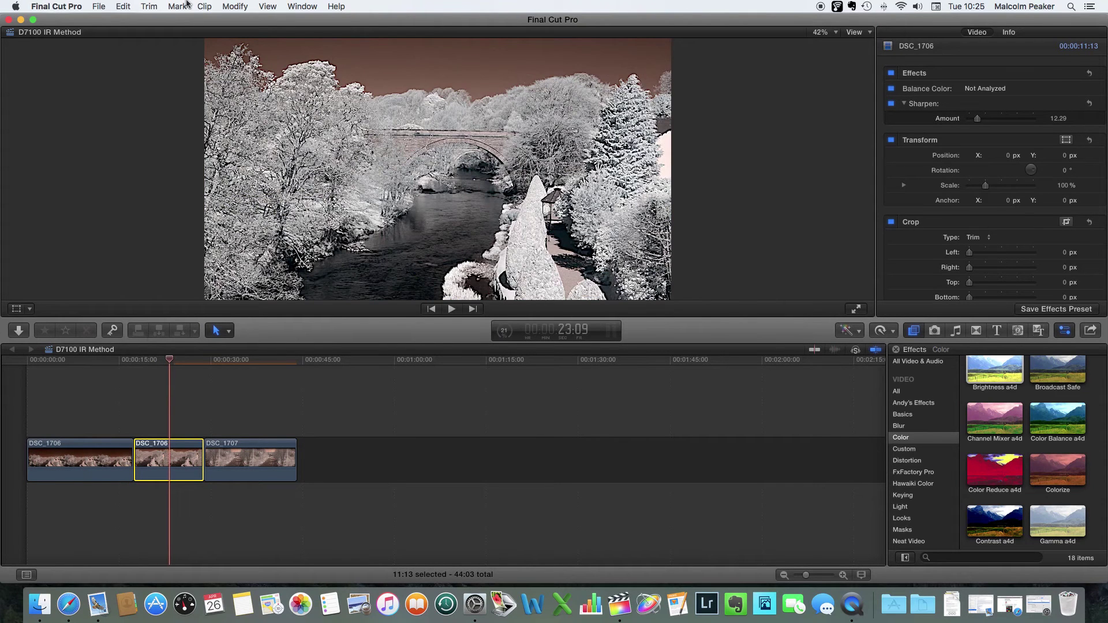
# - Paste the Channel Mixer, Contrast and Brightness a4d attributes onto the second DSC_1706 clip
pyautogui.click(122, 6)
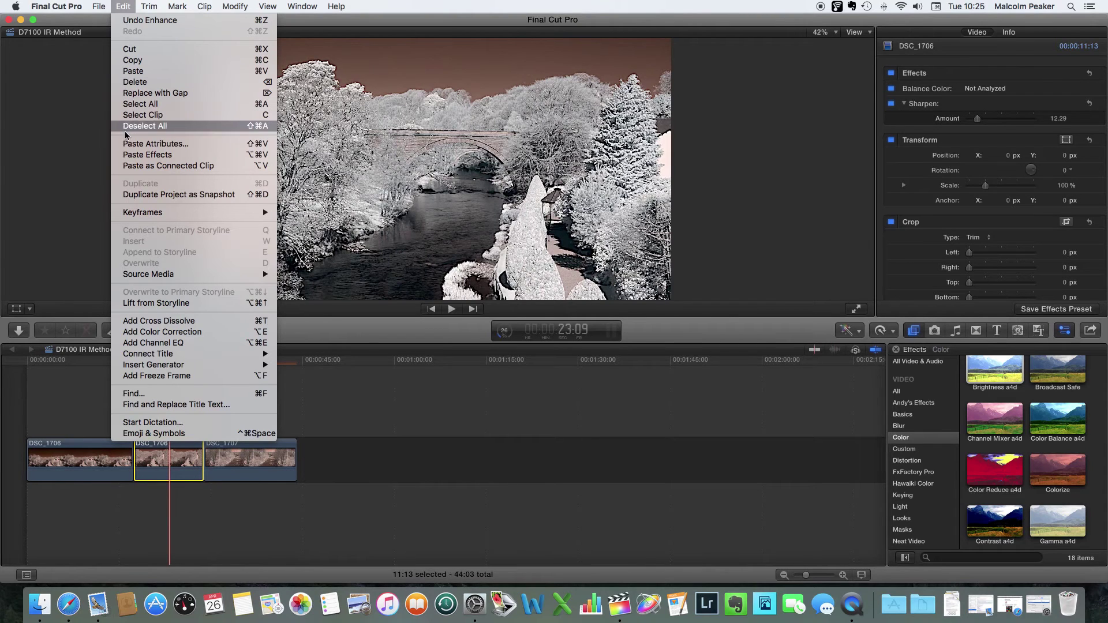
pyautogui.click(137, 145)
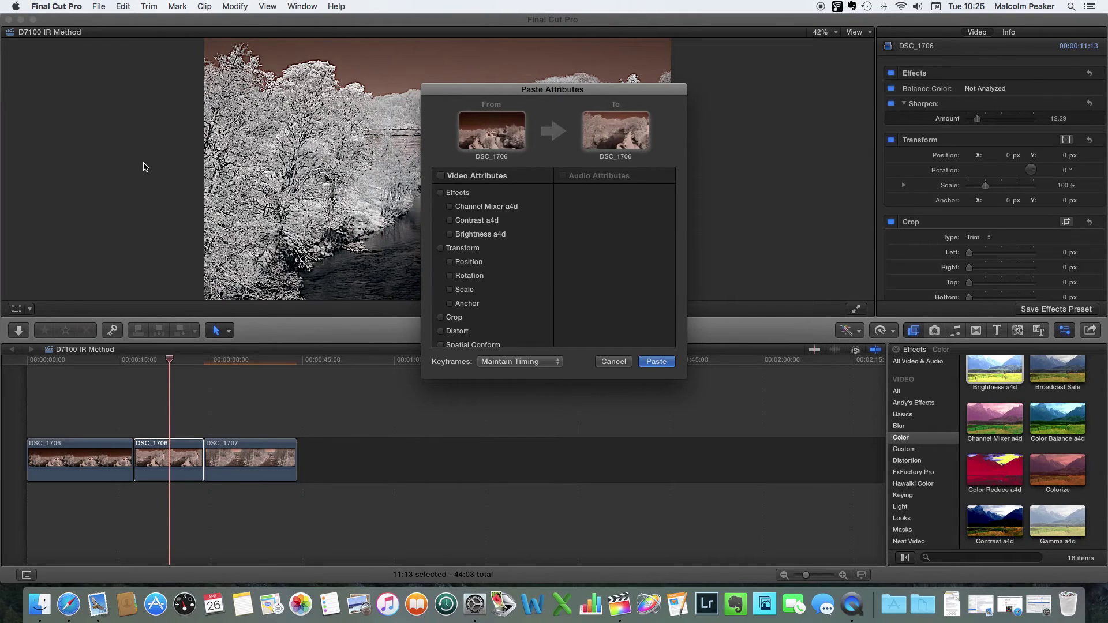
pyautogui.click(450, 207)
pyautogui.click(450, 234)
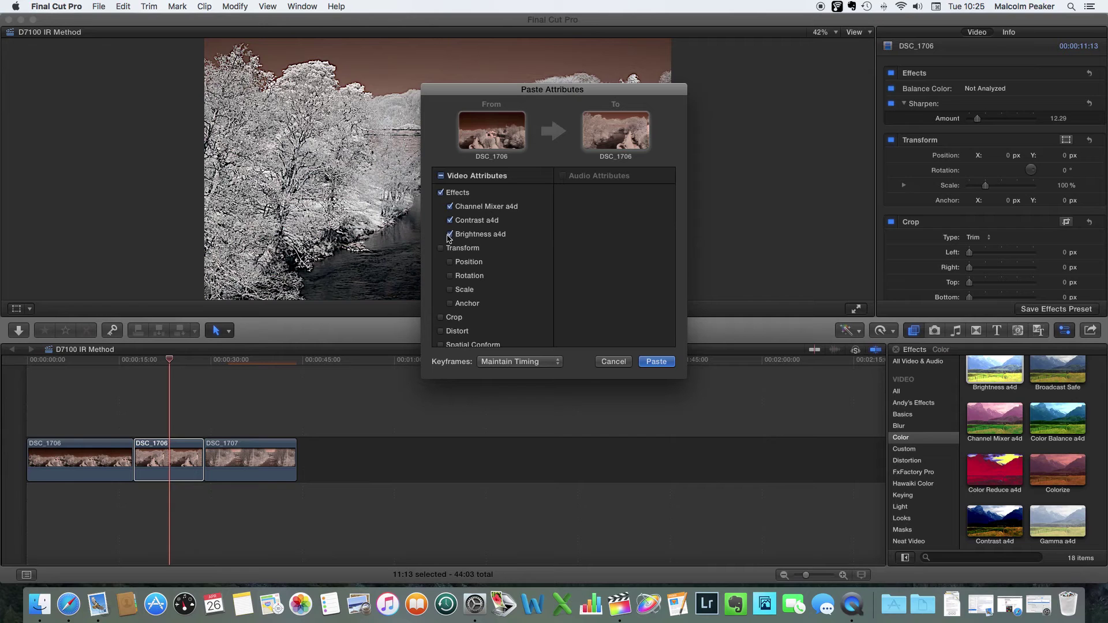
pyautogui.click(654, 362)
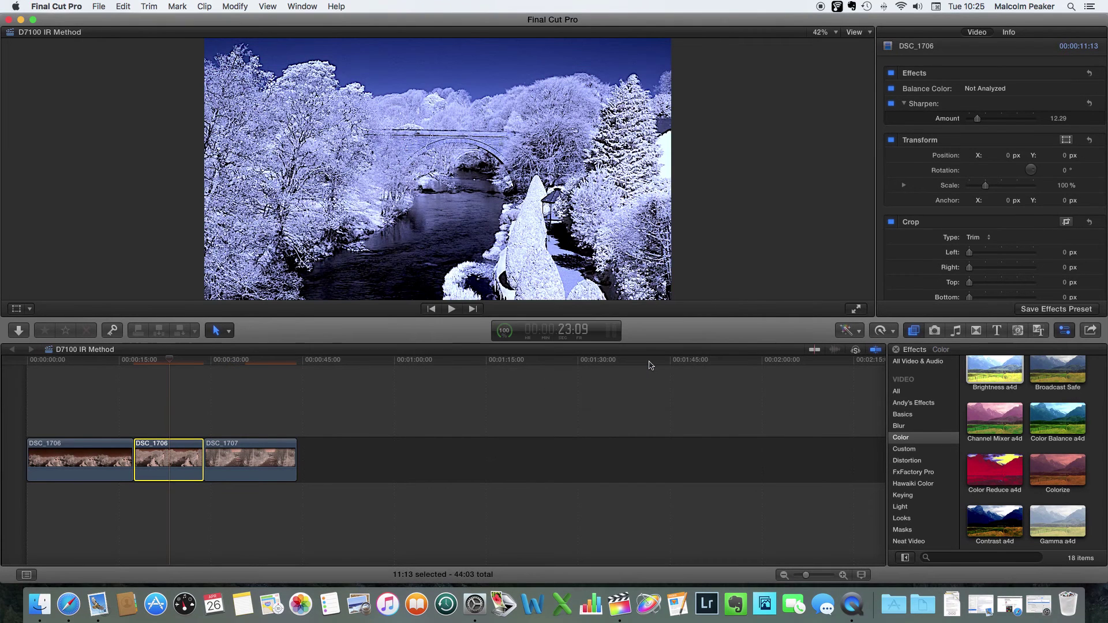
# - Set the second clip's Channel Mixer Red - Blue to 0.81 and Blue - Red to 1.52
pyautogui.click(178, 361)
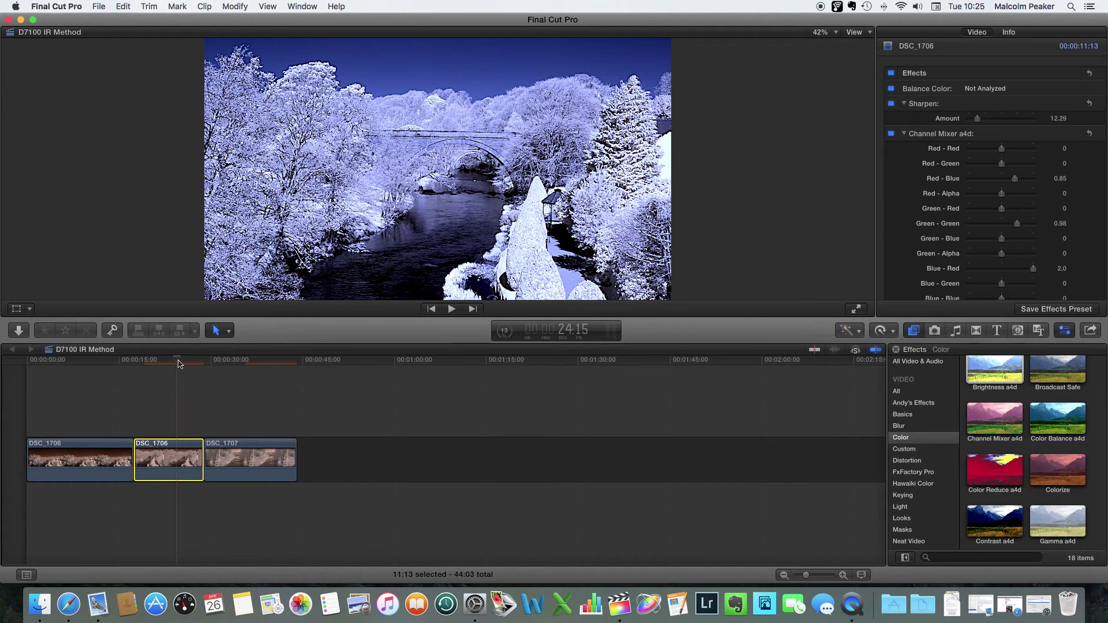
pyautogui.click(175, 362)
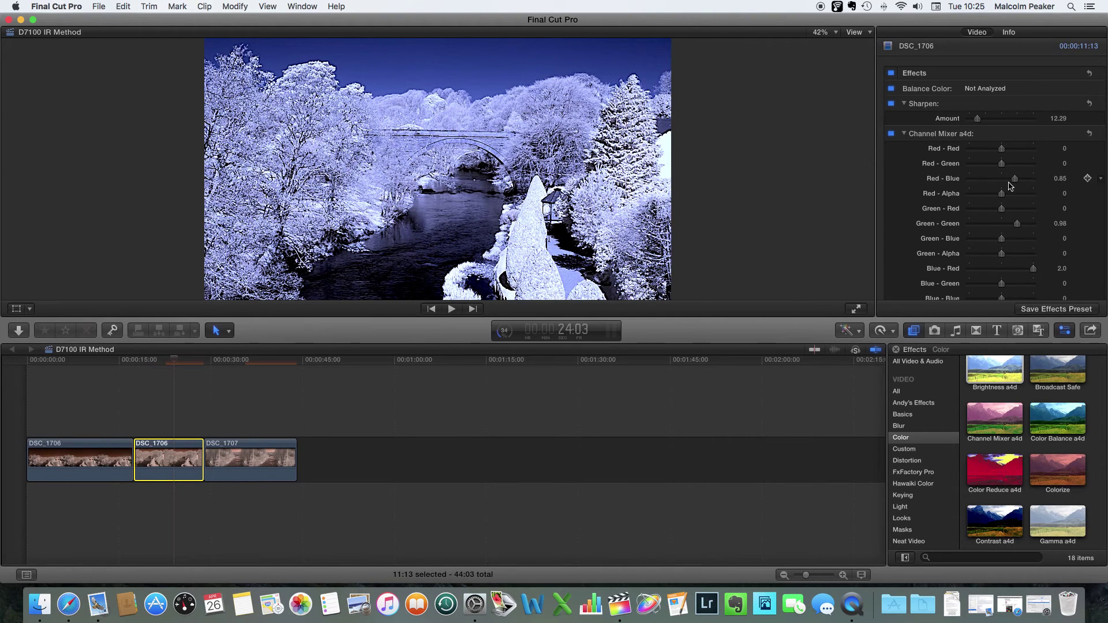
pyautogui.moveTo(1017, 185); pyautogui.dragTo(1017, 184)
pyautogui.moveTo(1033, 268)
pyautogui.mouseDown()
pyautogui.moveTo(1013, 270)
pyautogui.moveTo(1027, 271)
pyautogui.mouseUp()
# - Paste the copied Channel Mixer effects onto DSC_1707 with Edit > Paste Effects
pyautogui.click(228, 454)
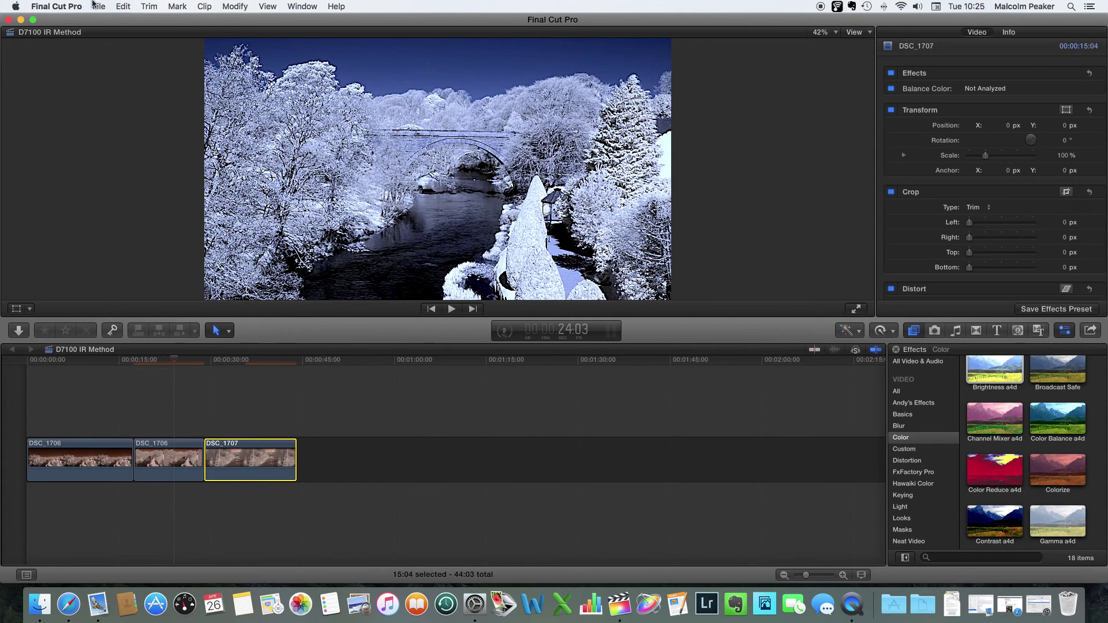
pyautogui.click(125, 7)
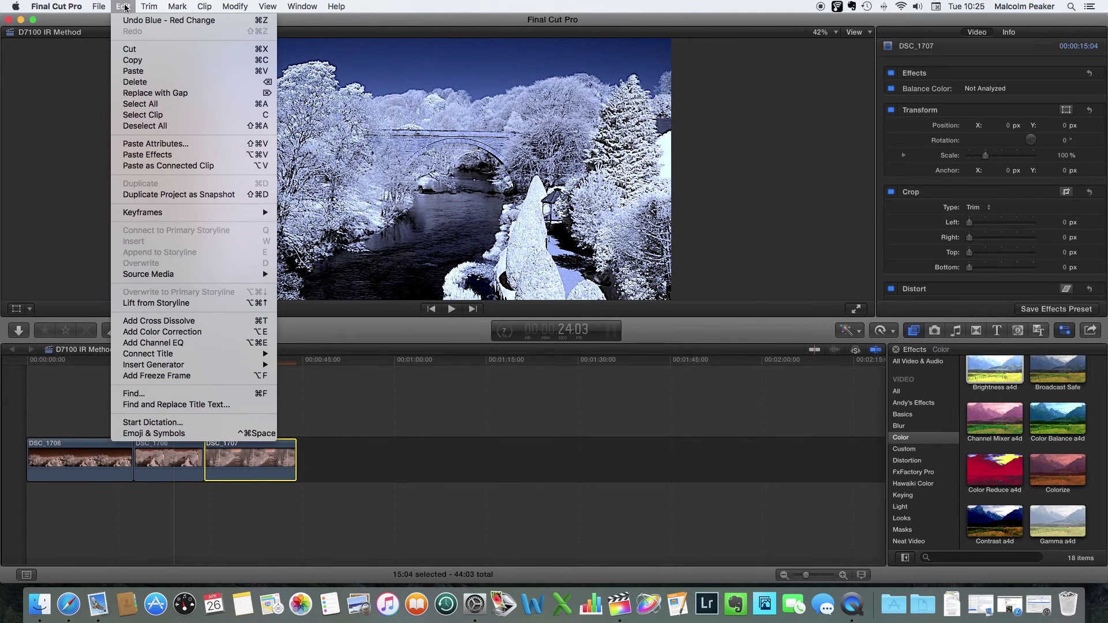
pyautogui.click(137, 155)
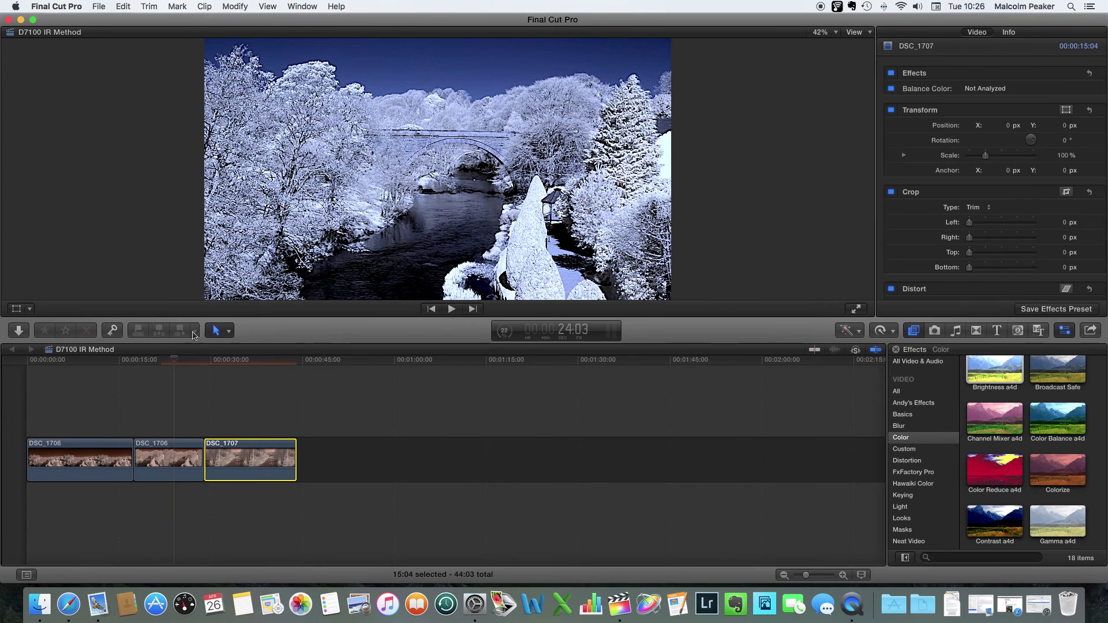
pyautogui.click(251, 362)
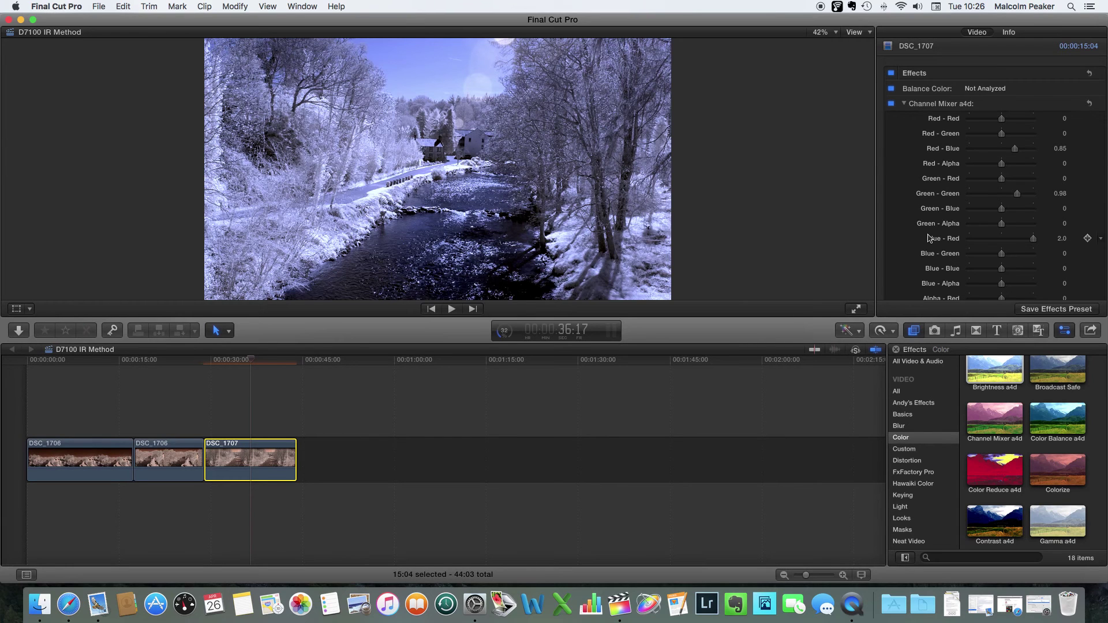
# - Add the Sharpen effect from the Blur category to DSC_1707
pyautogui.scroll(-5, 929, 239)
pyautogui.click(900, 427)
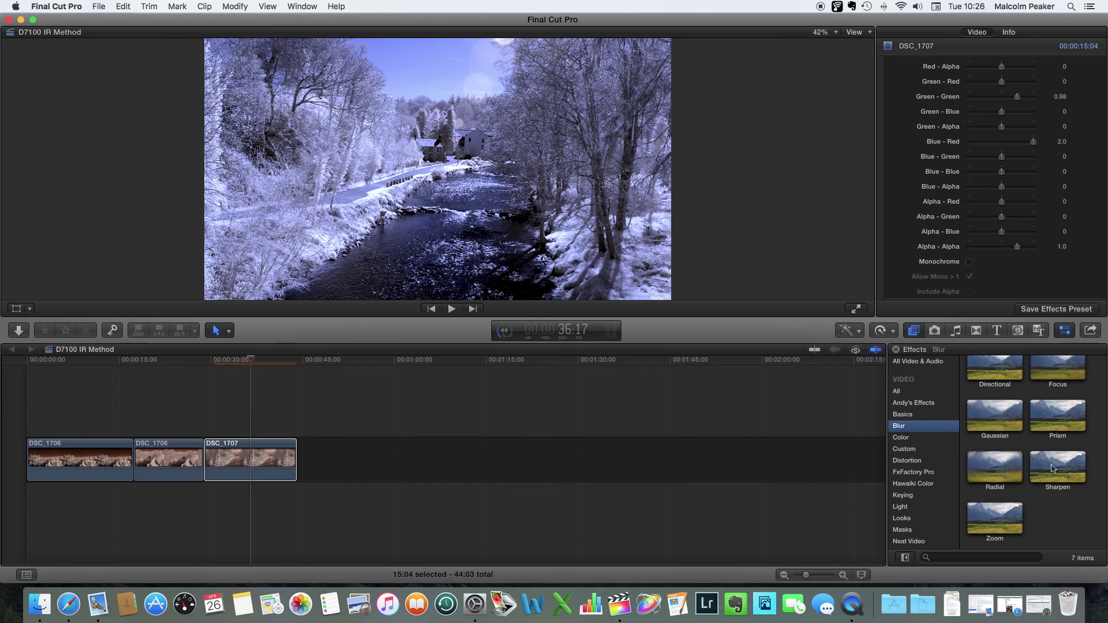
pyautogui.moveTo(1051, 469); pyautogui.dragTo(74, 465)
# - Set the first DSC_1706 clip's Sharpen Amount to 7.83, checking it at 100% view
pyautogui.moveTo(252, 361); pyautogui.dragTo(89, 361)
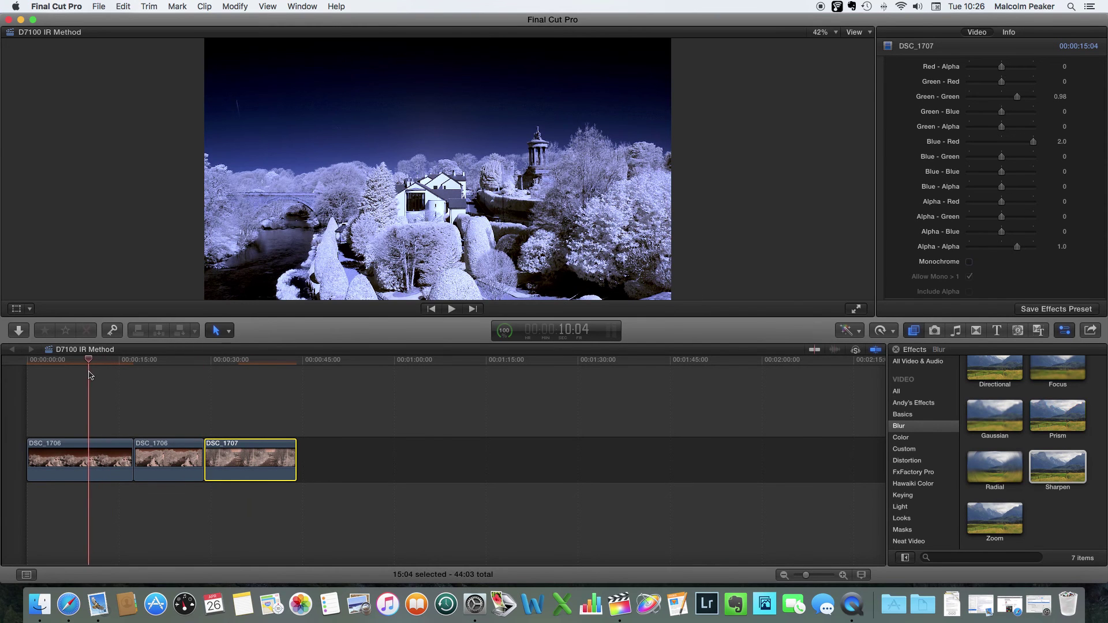
pyautogui.click(72, 457)
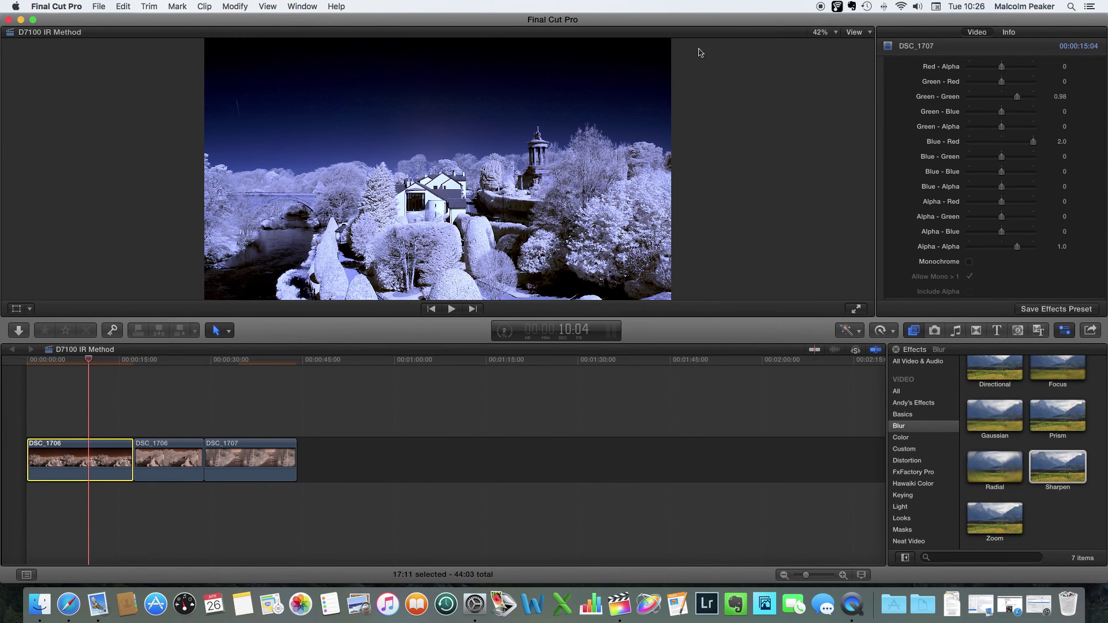
pyautogui.click(835, 33)
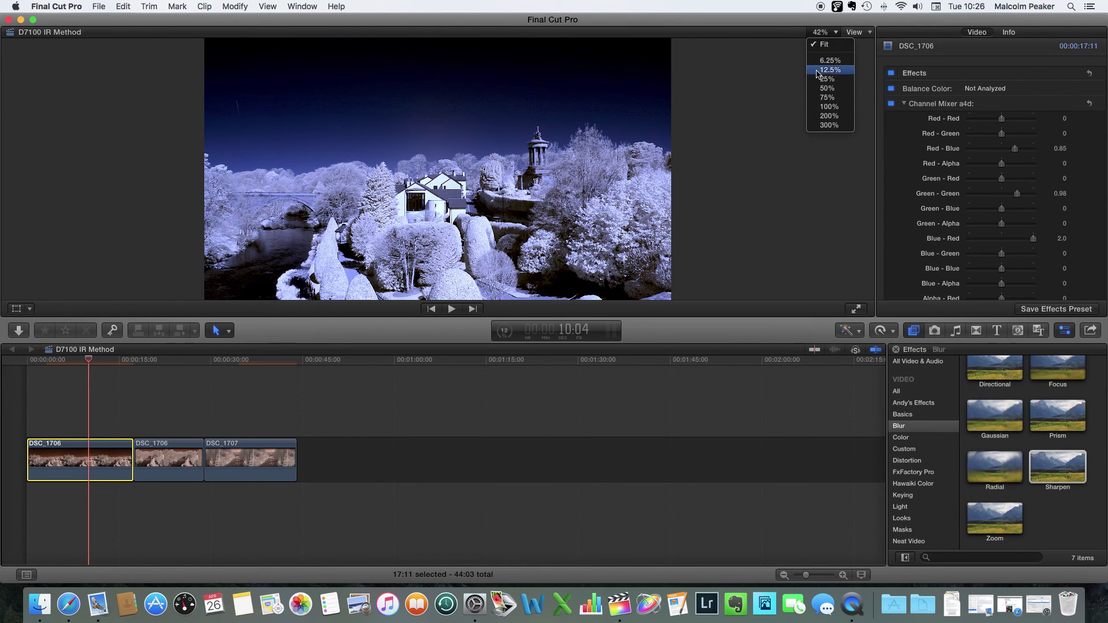
pyautogui.click(827, 106)
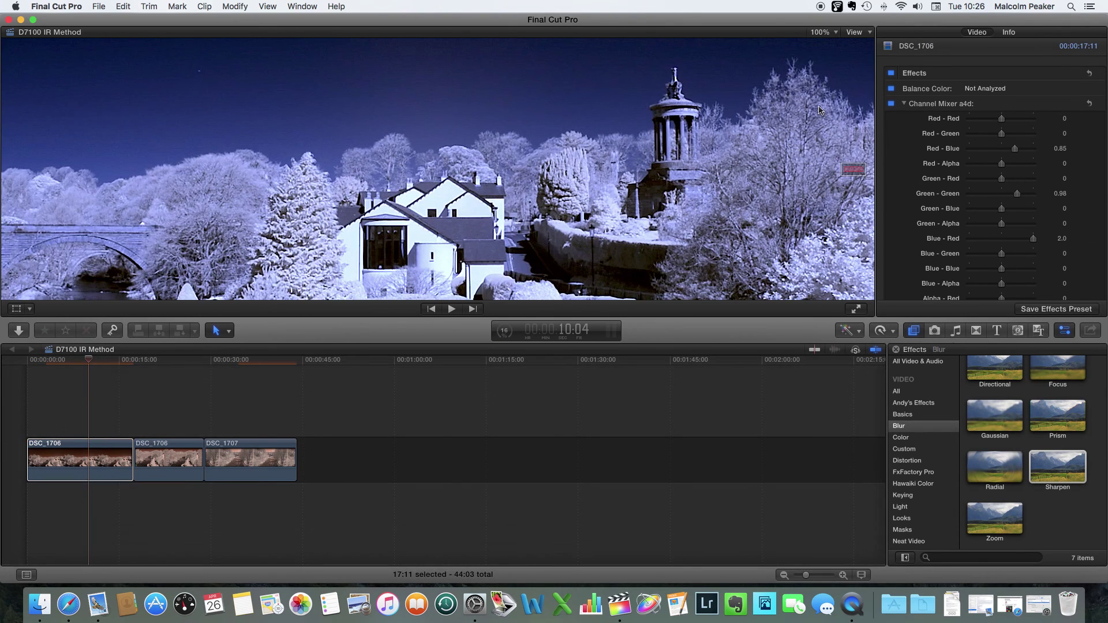
pyautogui.scroll(-5, 903, 221)
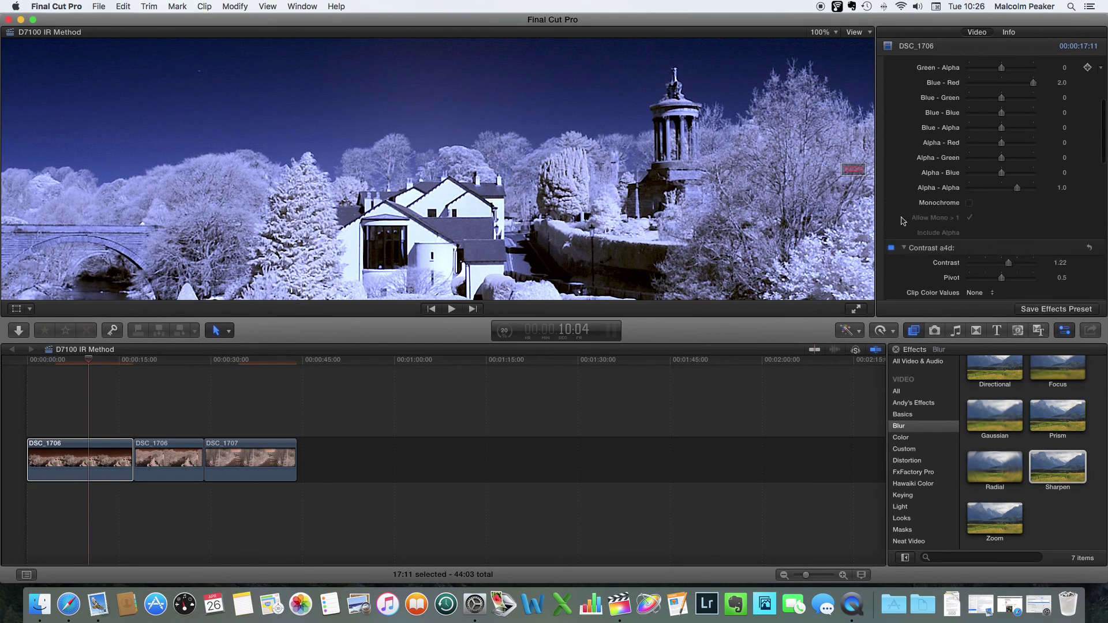
pyautogui.scroll(-5, 903, 221)
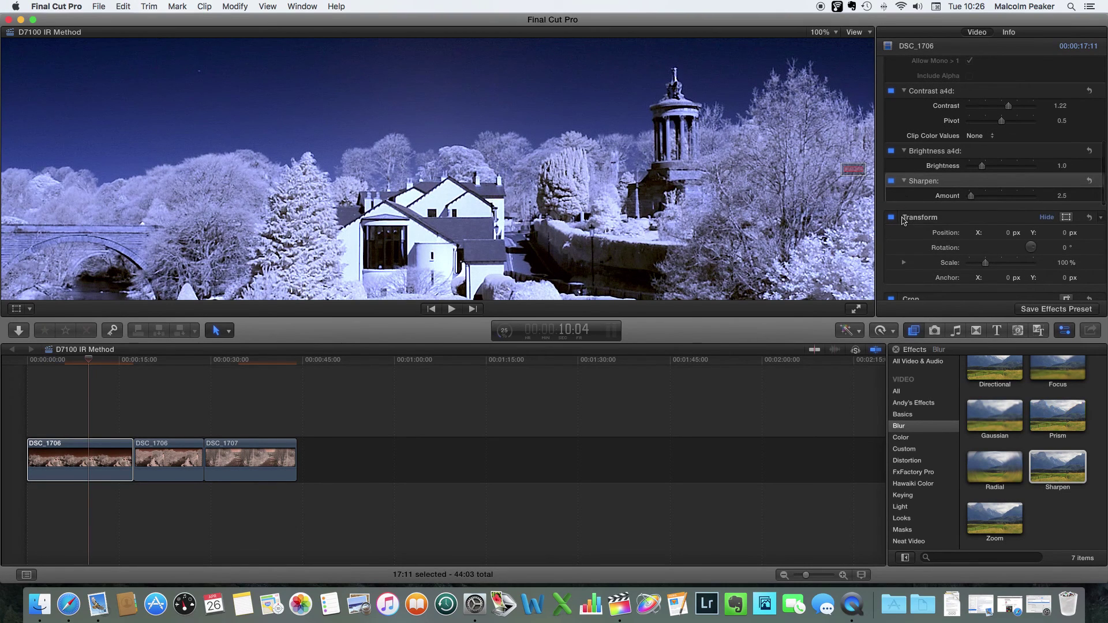
pyautogui.moveTo(971, 196); pyautogui.dragTo(976, 196)
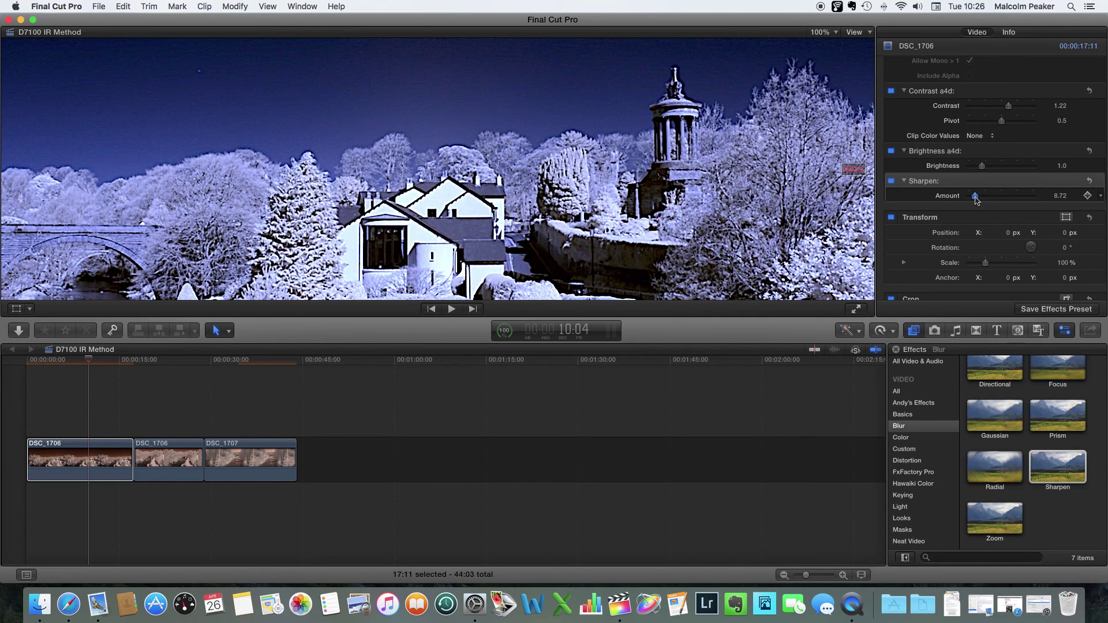
pyautogui.moveTo(975, 198); pyautogui.dragTo(975, 198)
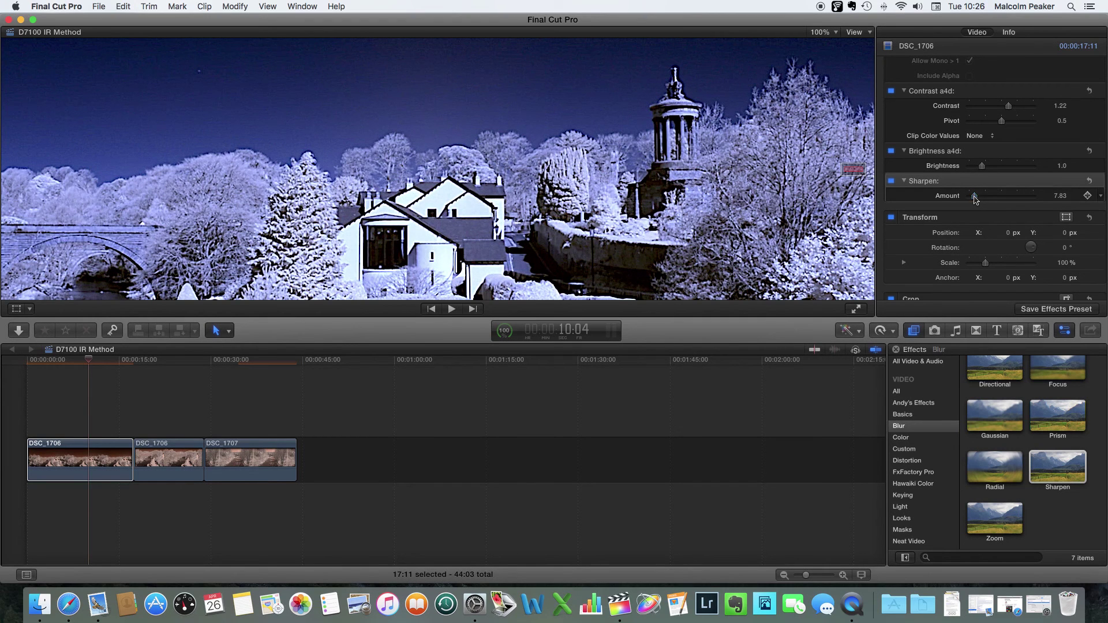
pyautogui.click(814, 34)
pyautogui.click(817, 45)
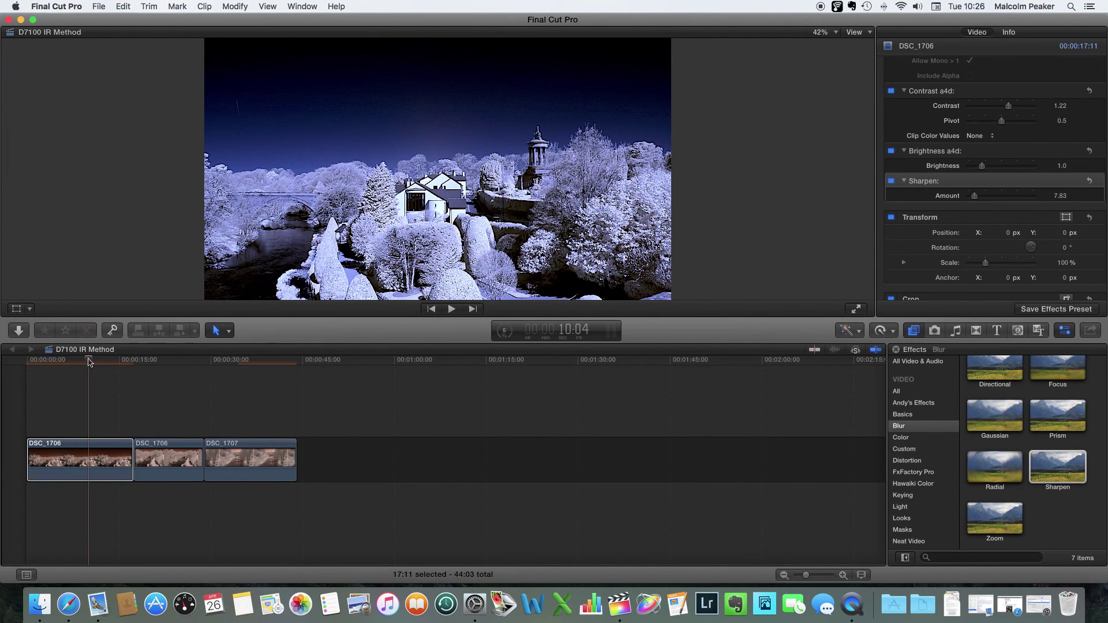
pyautogui.moveTo(90, 362); pyautogui.dragTo(81, 383)
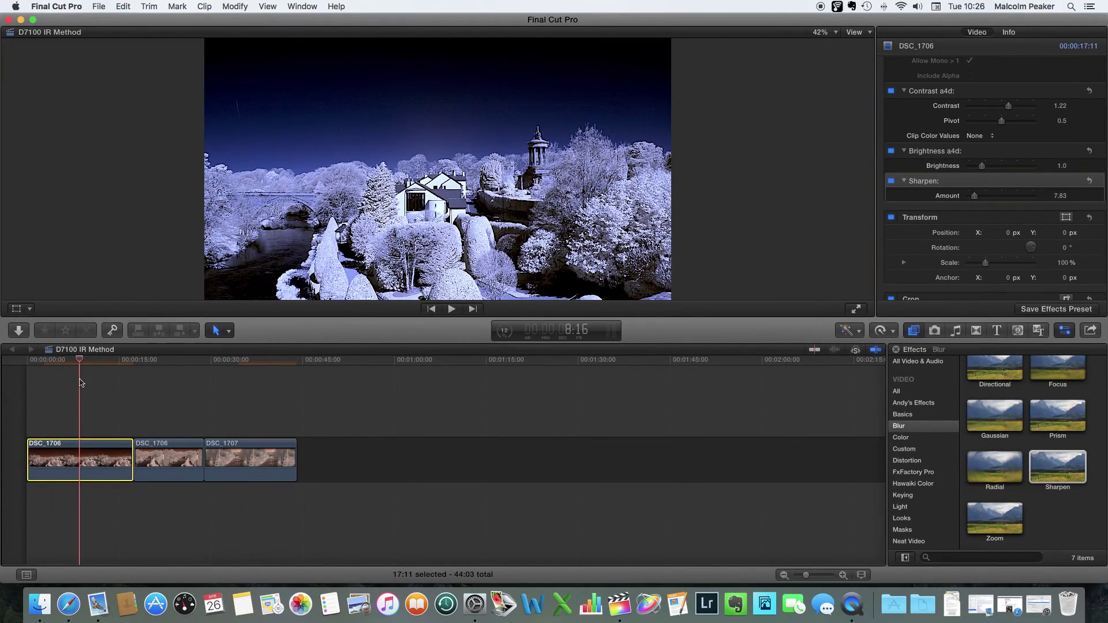